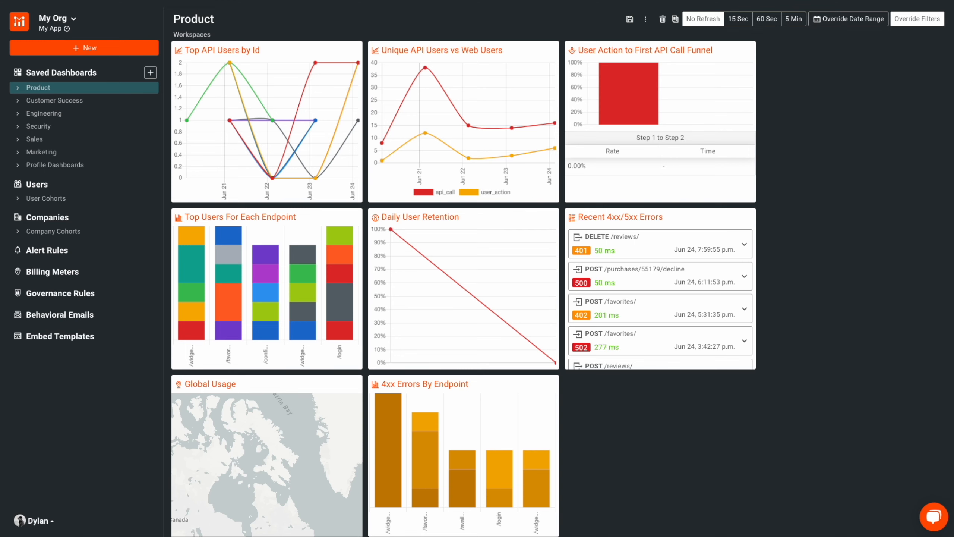
Reach the Sampling Settings dialog for My App via the user menu's Dynamic Sampling entry
{"action": "left_click", "coordinate": [46, 521]}
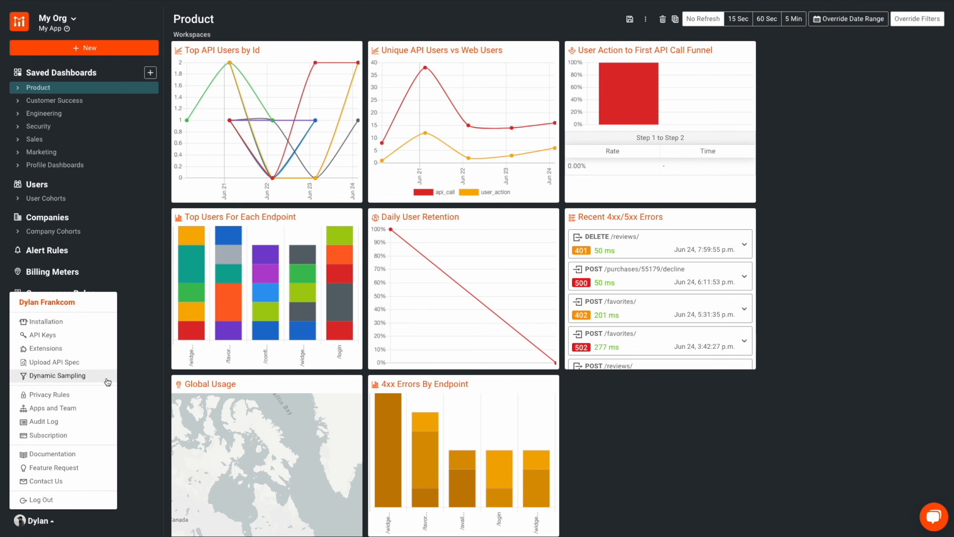
{"action": "left_click", "coordinate": [58, 376]}
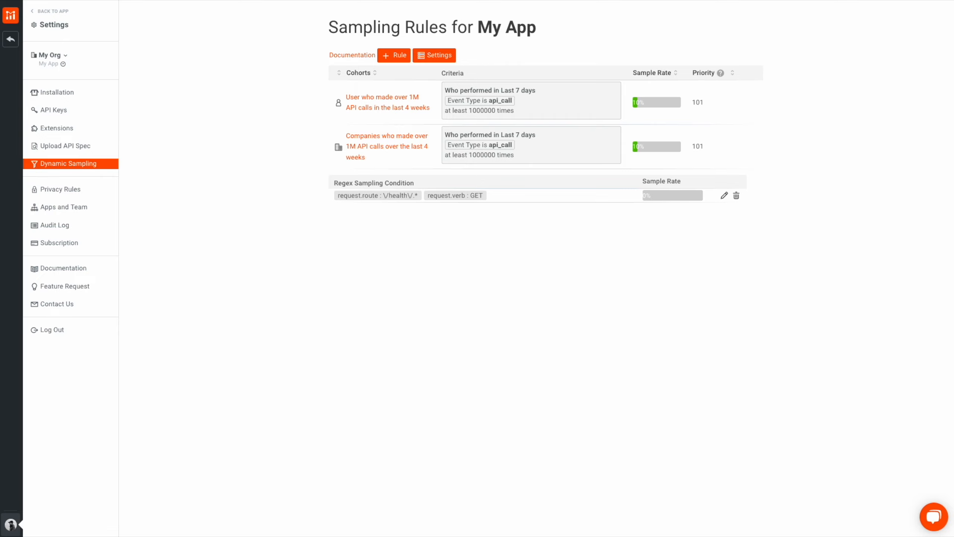
{"action": "left_click", "coordinate": [435, 55]}
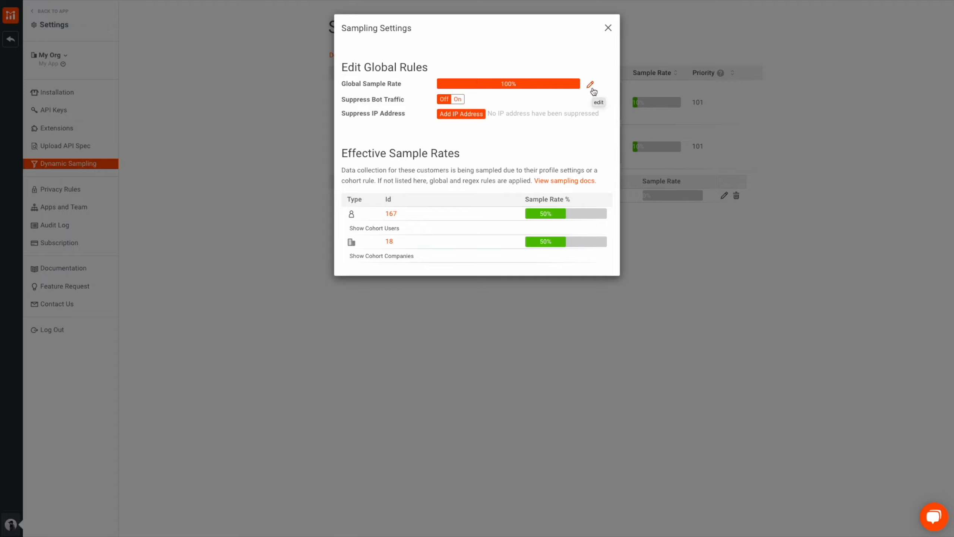
Change the Sample Rate Percentage from 100 to 75 and save it
{"action": "left_click", "coordinate": [592, 87]}
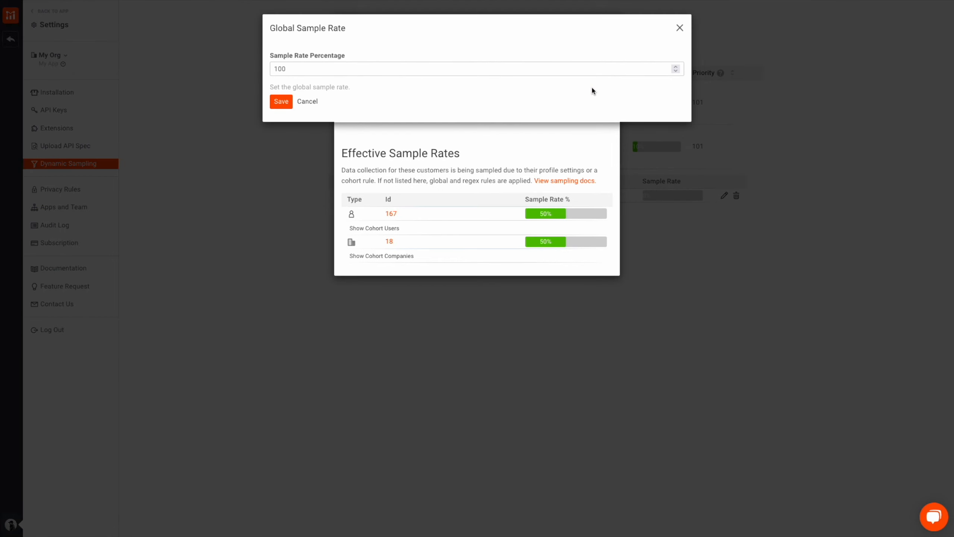
{"action": "double_click", "coordinate": [567, 72]}
{"action": "type", "text": "75"}
{"action": "left_click", "coordinate": [284, 101]}
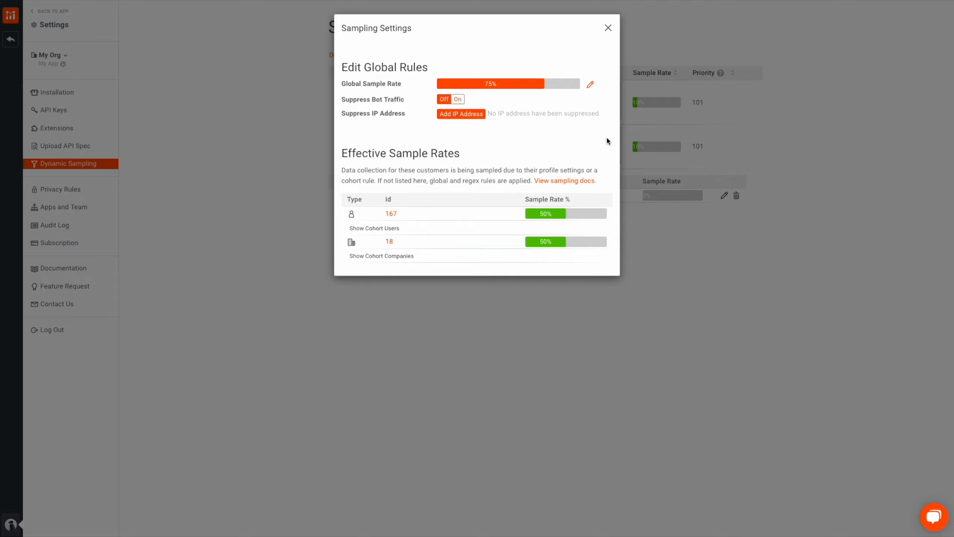
{"action": "left_click", "coordinate": [460, 99]}
{"action": "left_click", "coordinate": [445, 99]}
{"action": "left_click", "coordinate": [461, 114]}
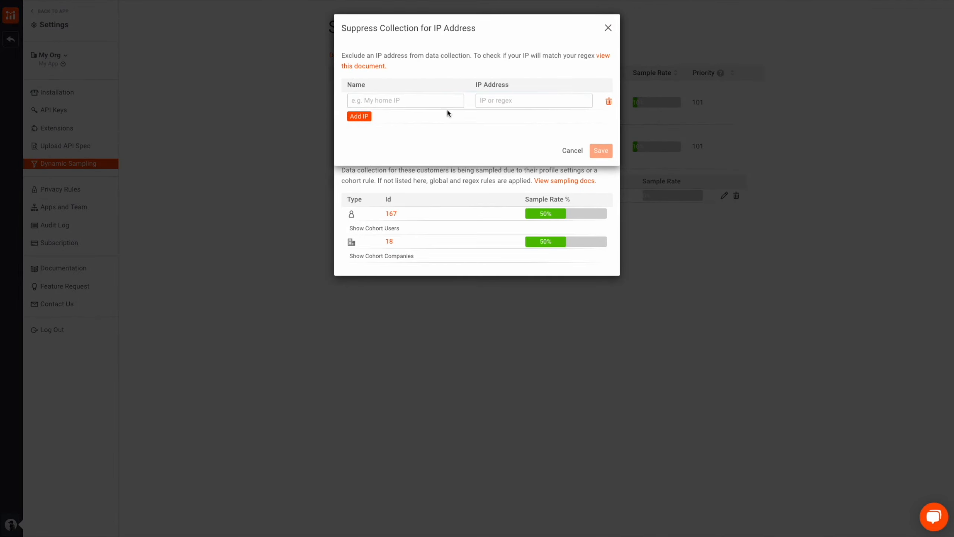
{"action": "type", "text": "Home IP"}
{"action": "left_click", "coordinate": [478, 104]}
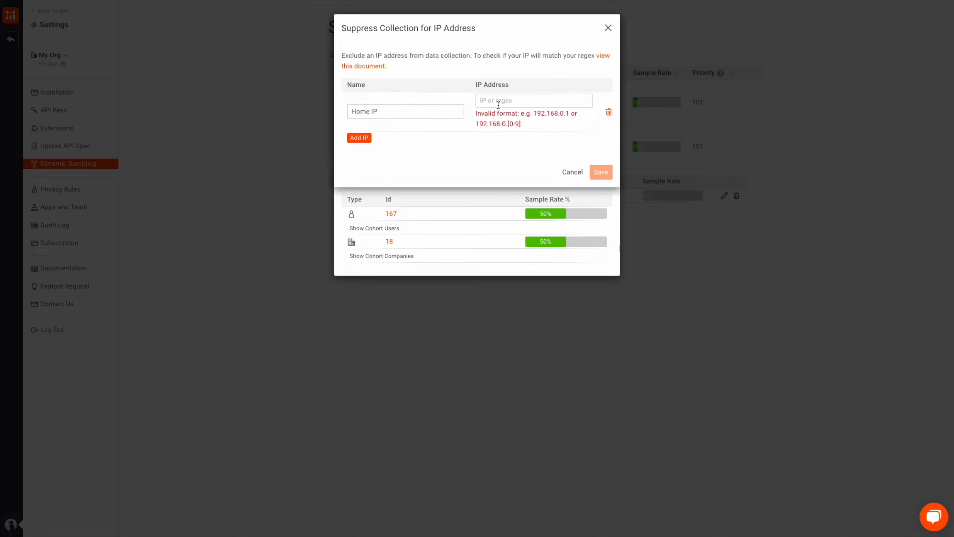
{"action": "type", "text": "41.148."}
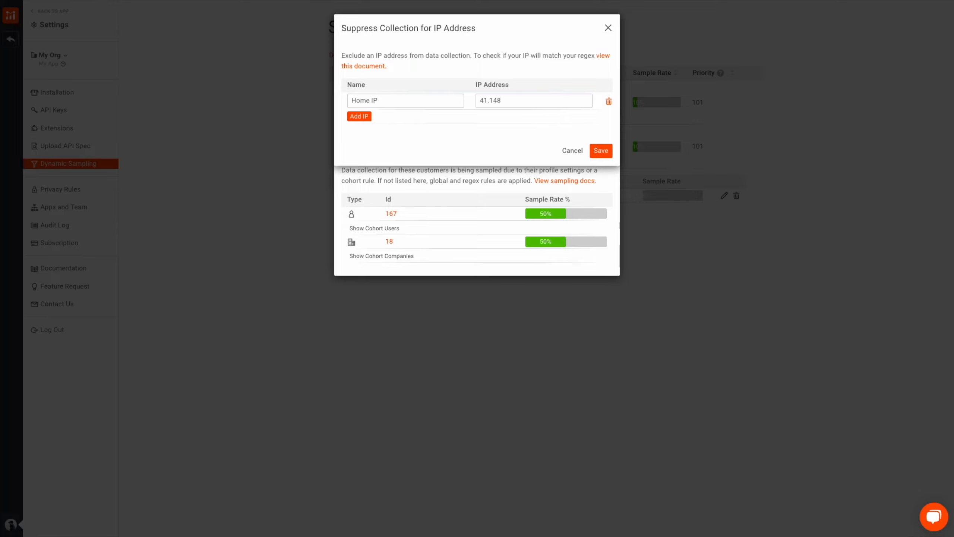
{"action": "type", "text": "35.32"}
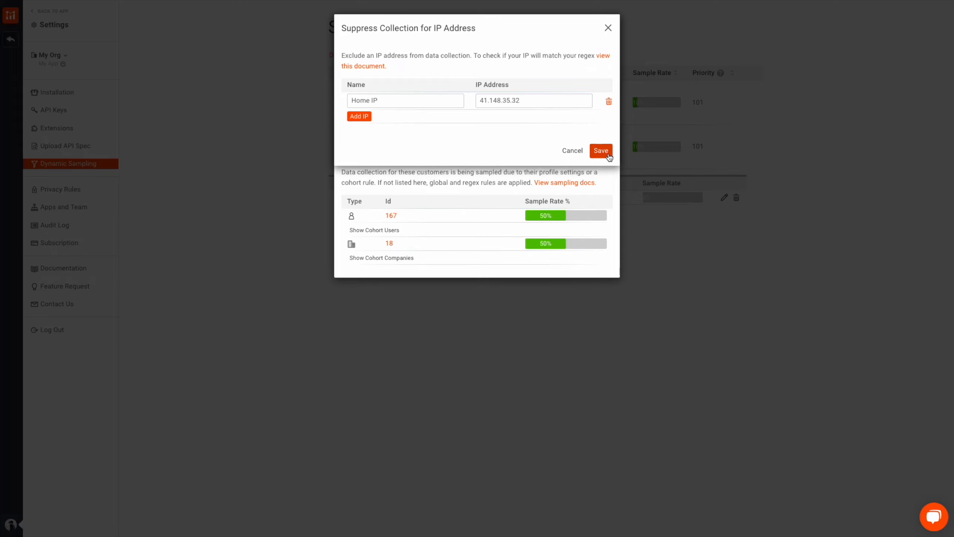
{"action": "left_click", "coordinate": [601, 151]}
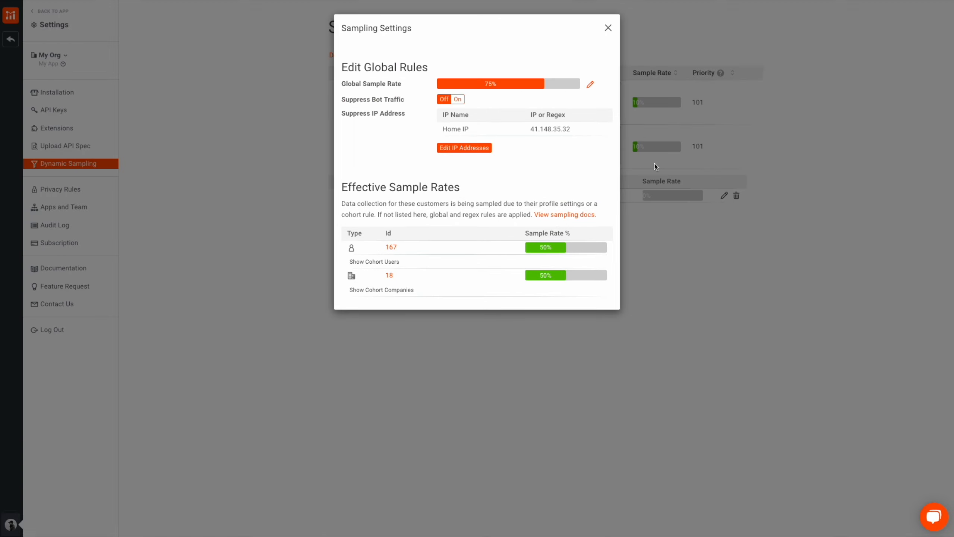